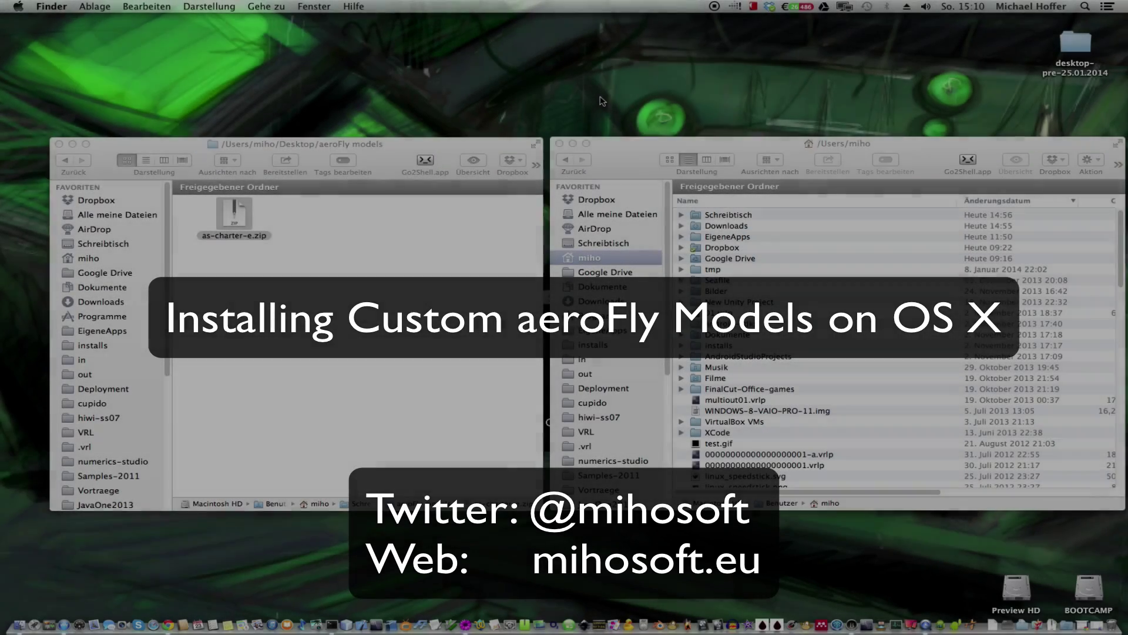
# Step: Select as-charter-e.zip in the aeroFly models window, then focus the home folder window
pyautogui.click(418, 246)
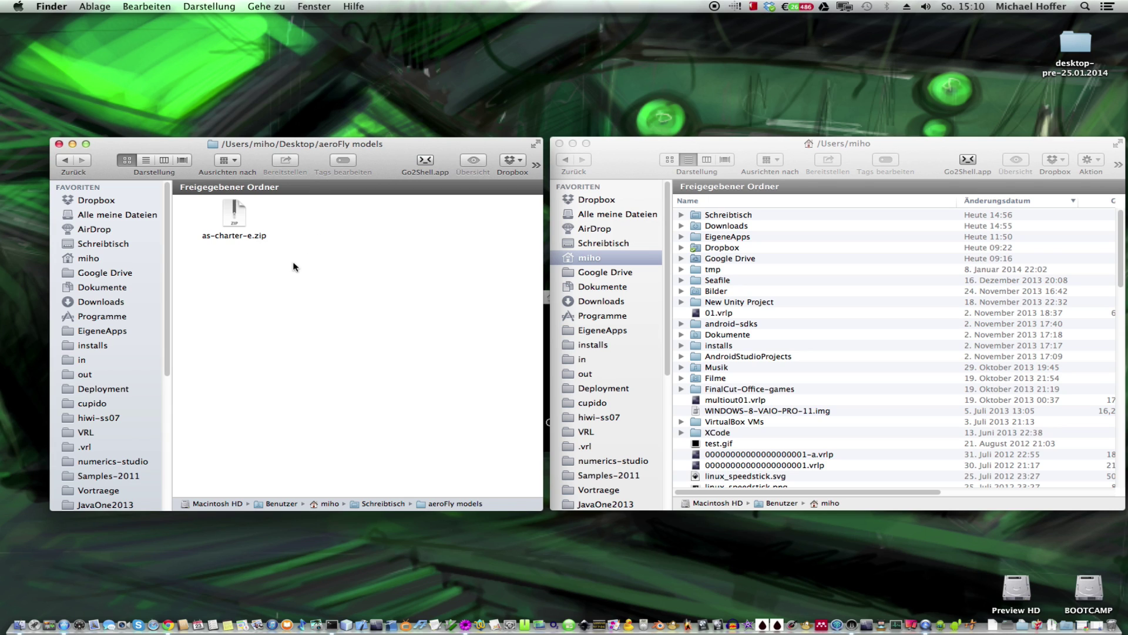
pyautogui.click(241, 215)
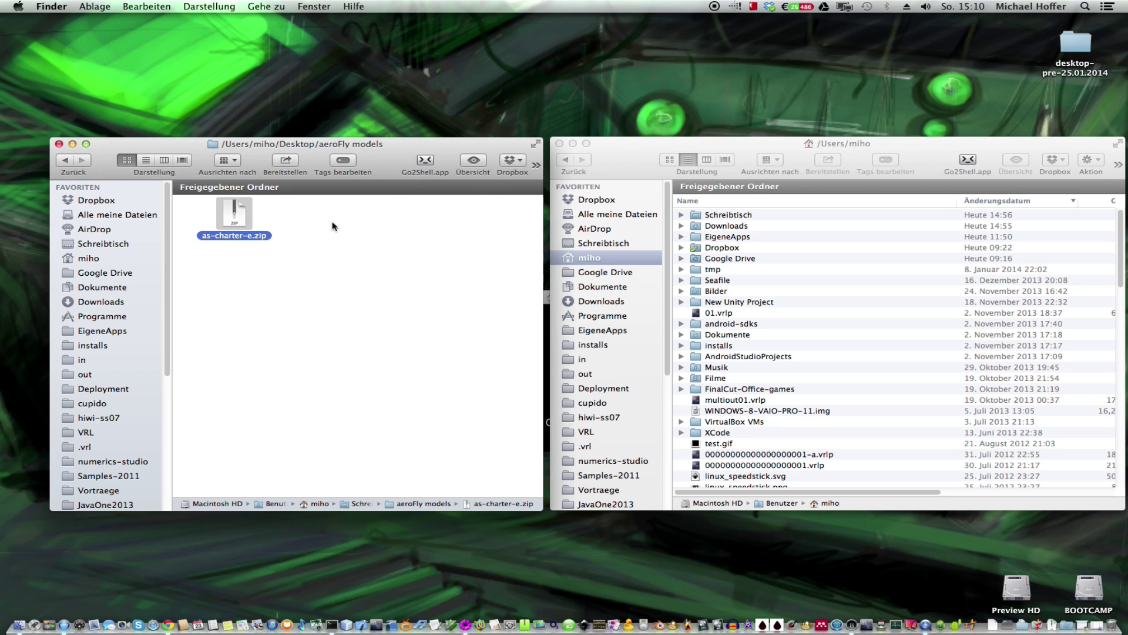
pyautogui.click(619, 156)
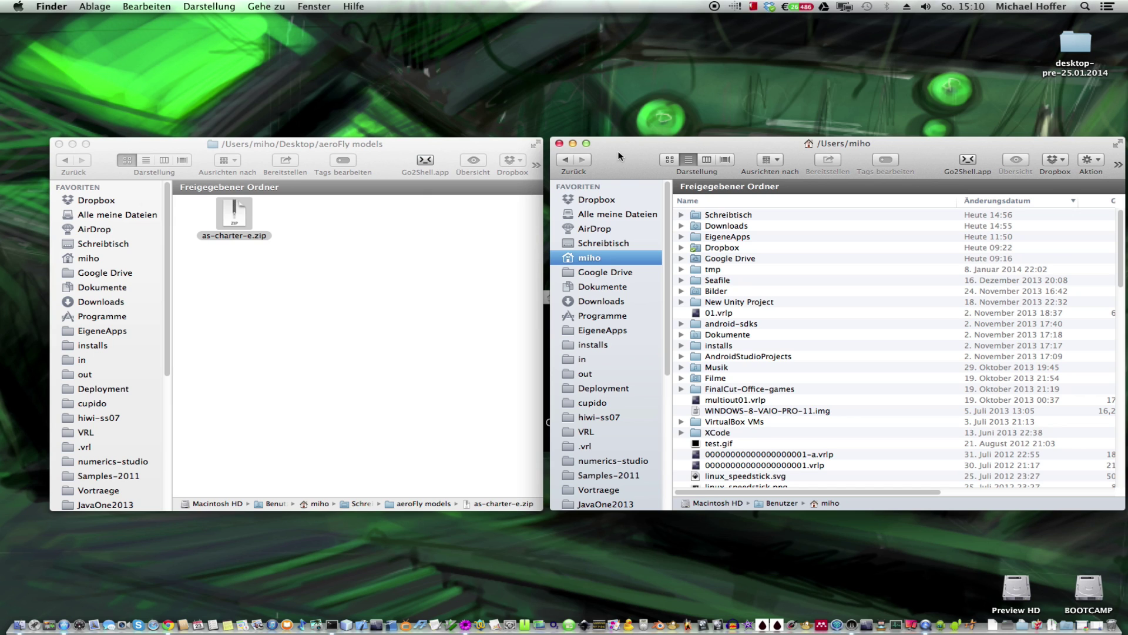
# Step: Go to the pasted ~/Library/Containers/…/Application Support/aerofly RC 7 path with Go to Folder
pyautogui.press('super+shift+g')
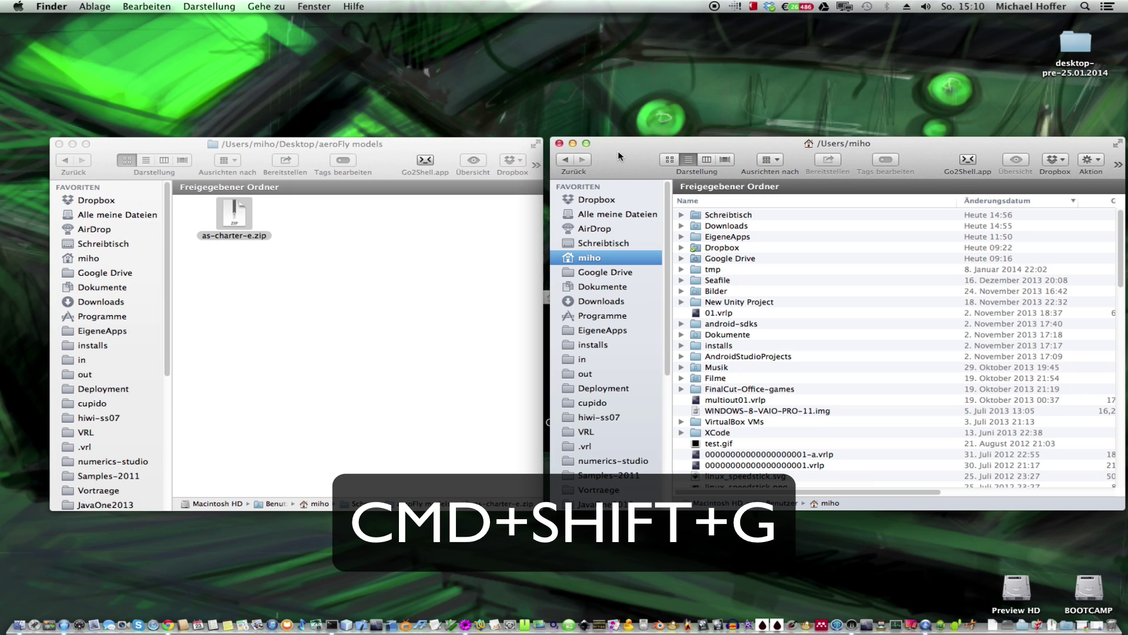
pyautogui.press('super+shift+g')
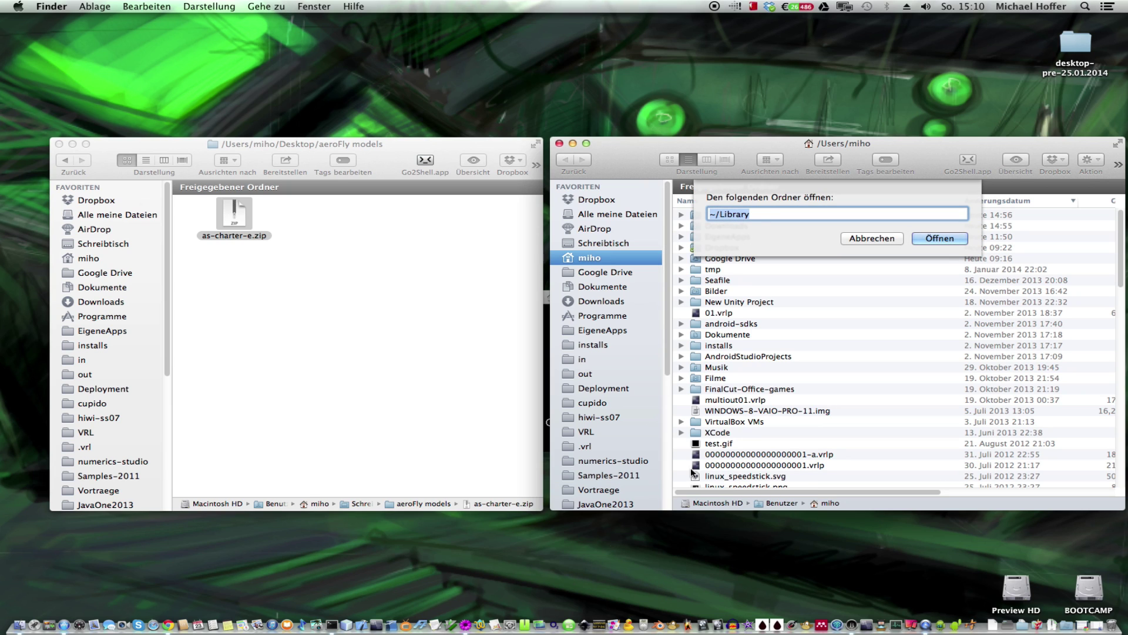
pyautogui.click(761, 214)
pyautogui.moveTo(761, 214); pyautogui.dragTo(668, 206)
pyautogui.press('super+v')
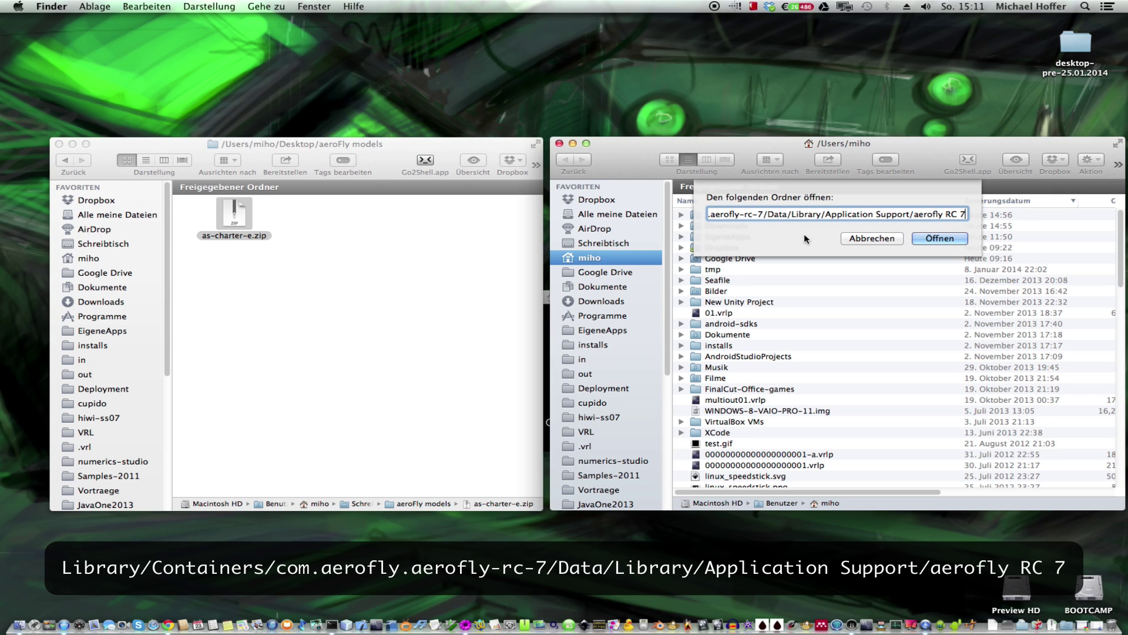
pyautogui.click(940, 238)
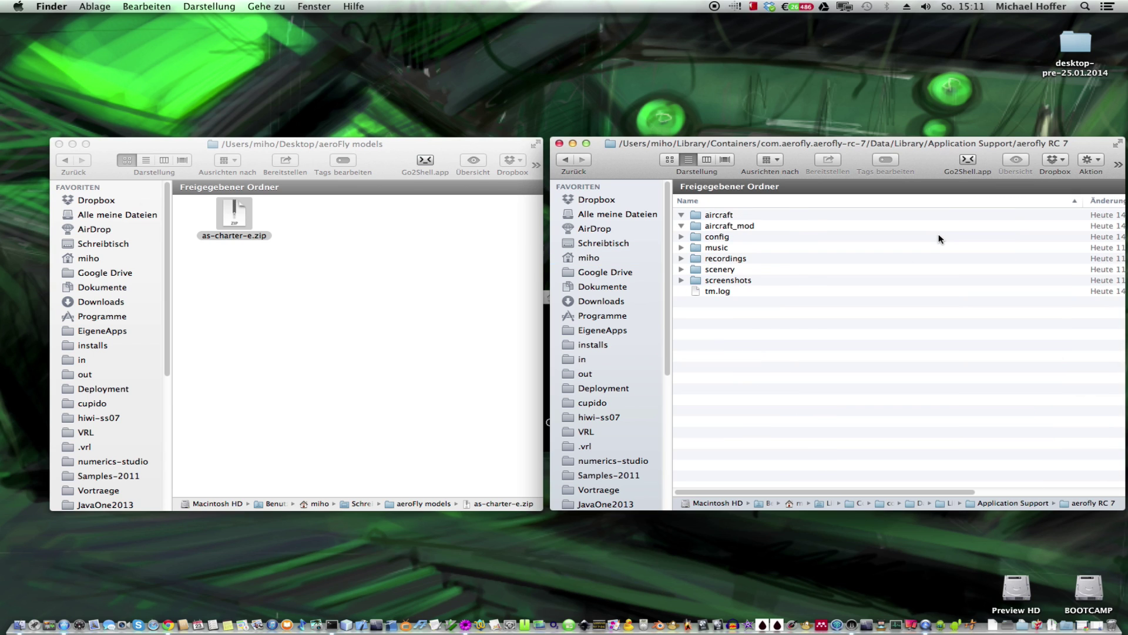
# Step: Select the game's aircraft and aircraft_mod folders, then extract as-charter-e.zip into an as-charter-e folder
pyautogui.click(717, 216)
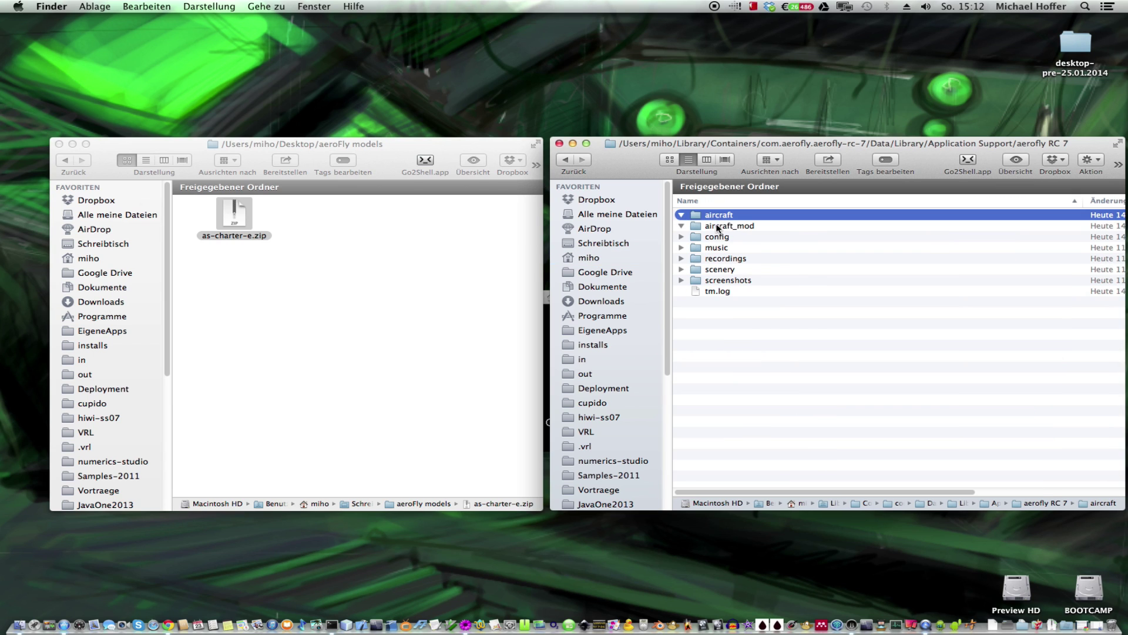
pyautogui.click(717, 228)
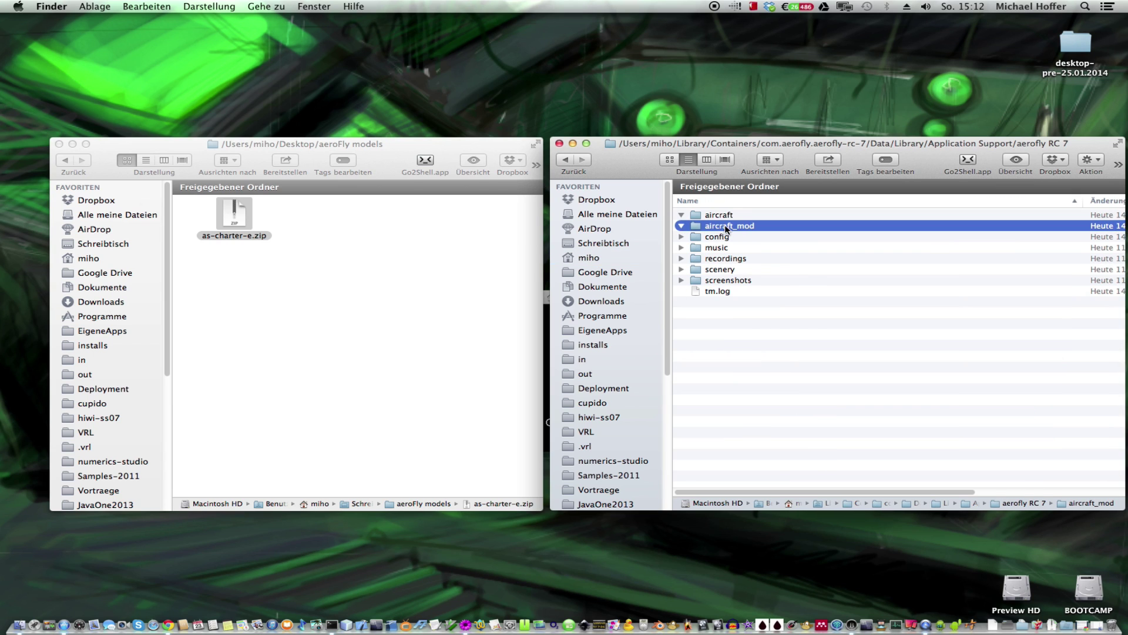
pyautogui.click(479, 287)
pyautogui.click(476, 268)
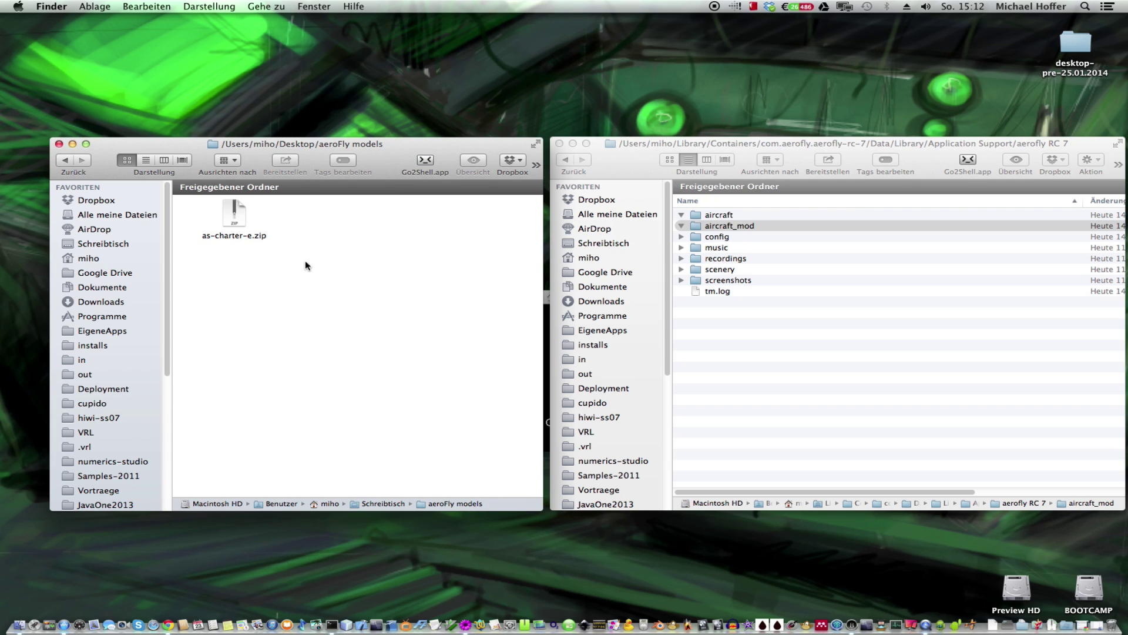
pyautogui.click(235, 214)
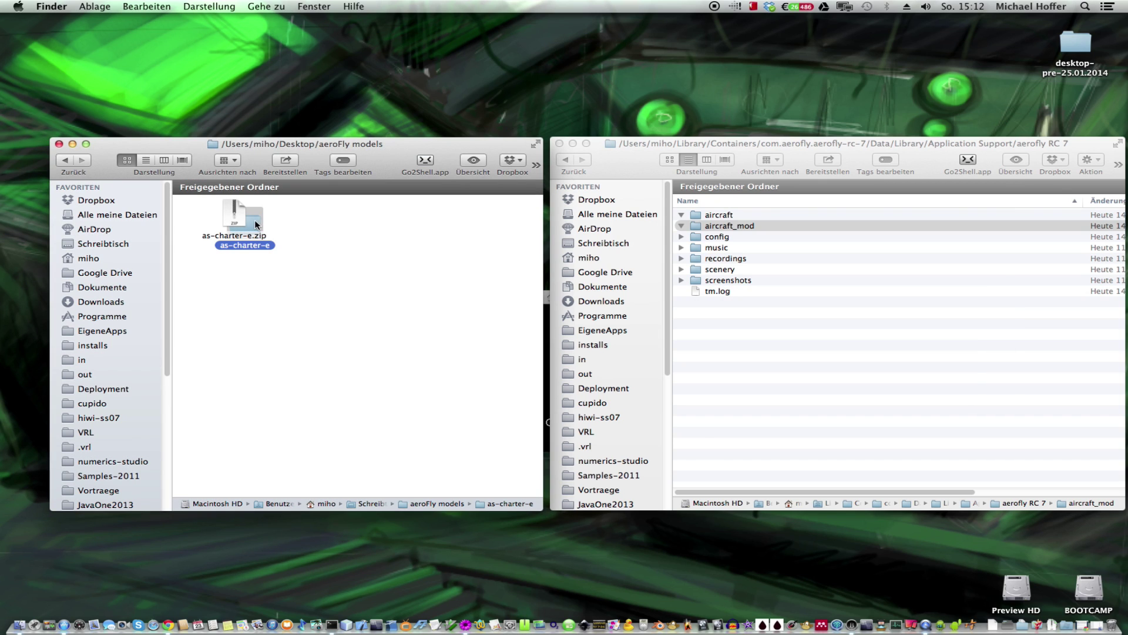
# Step: Move as-charter-e from the model's aircraft folder into the game's aircraft folder
pyautogui.doubleClick(254, 221)
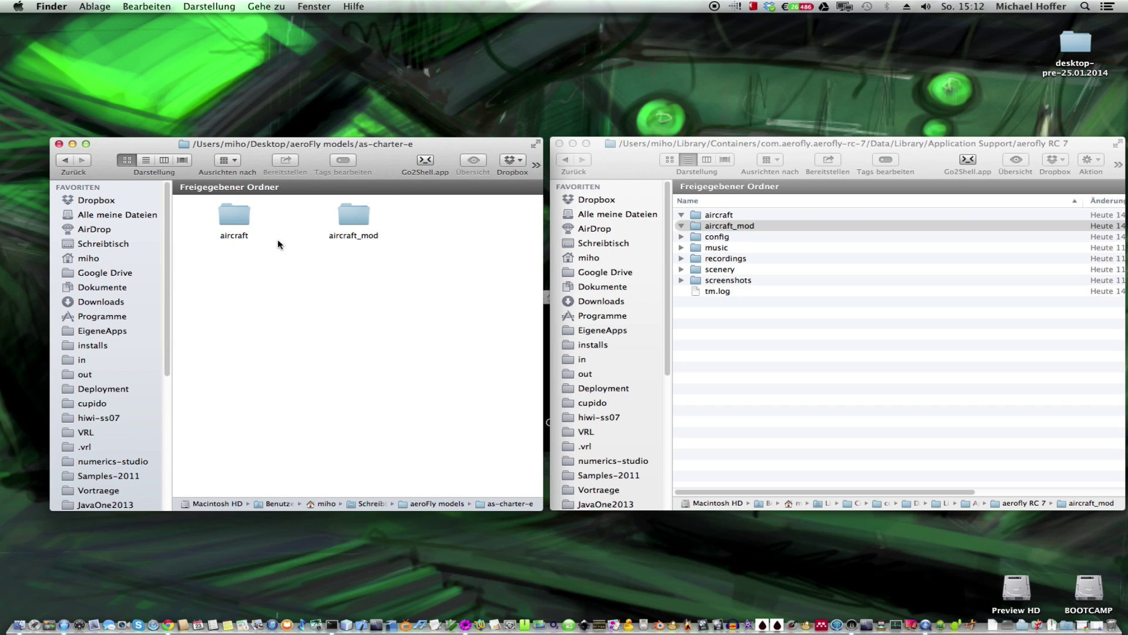
pyautogui.doubleClick(241, 218)
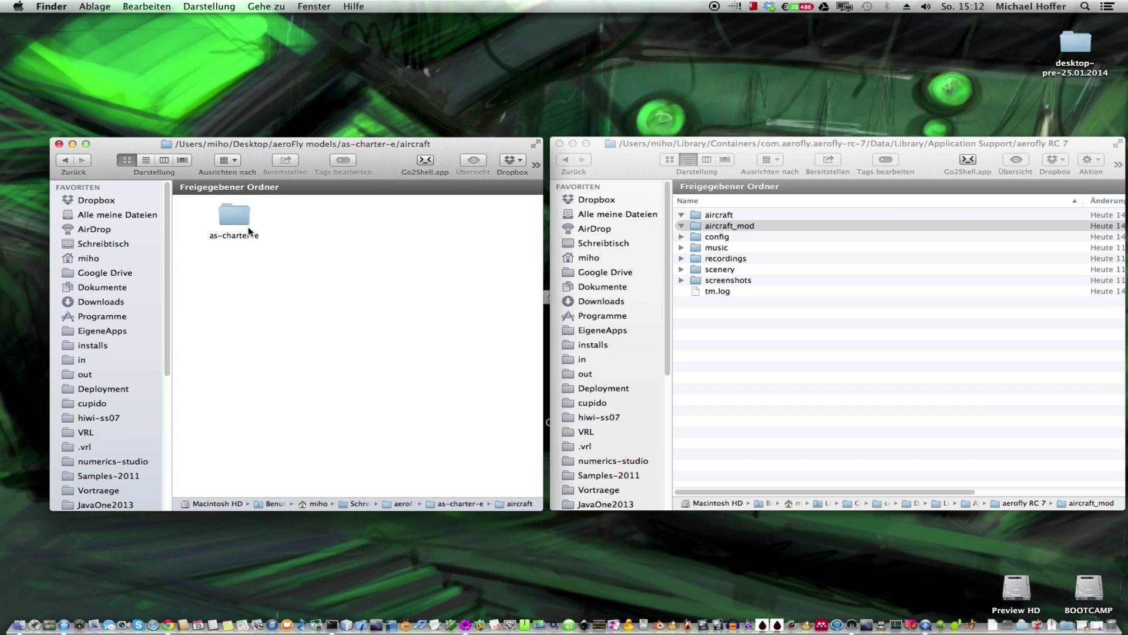
pyautogui.moveTo(235, 215); pyautogui.dragTo(721, 217)
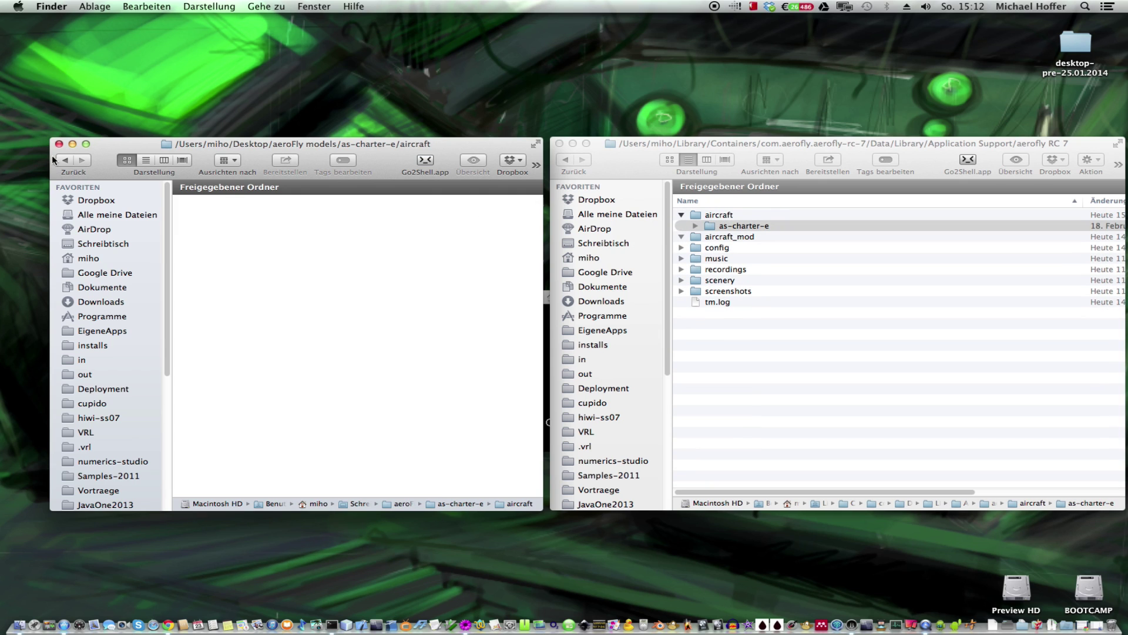
# Step: Move as-charter-e from the model's aircraft_mod folder into the game's aircraft_mod folder
pyautogui.click(64, 160)
pyautogui.doubleClick(358, 219)
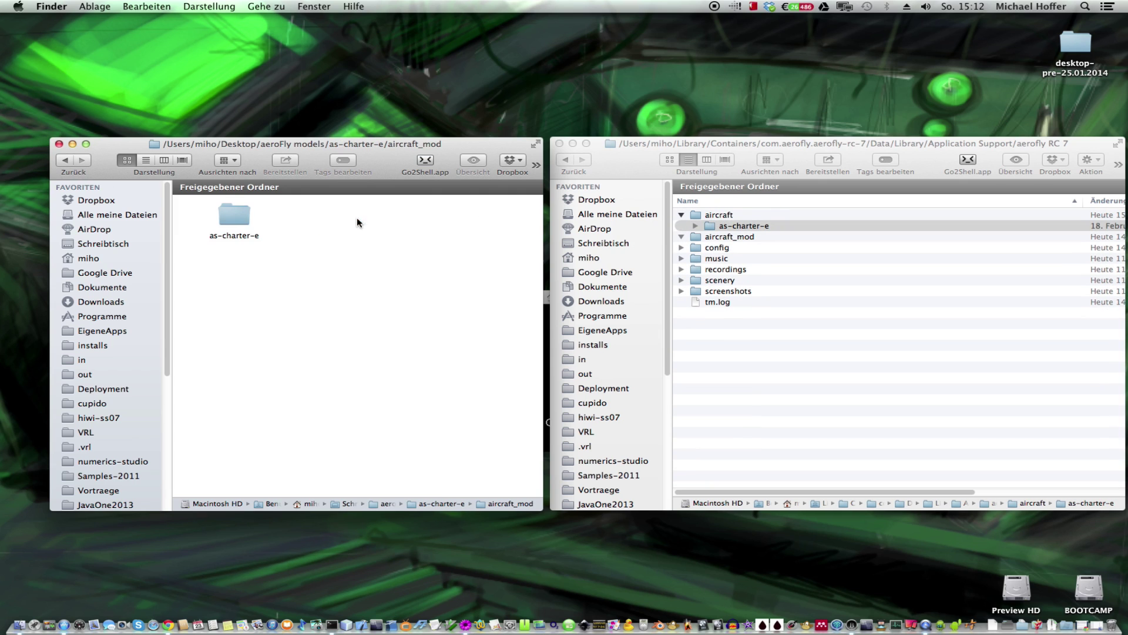
pyautogui.moveTo(225, 217); pyautogui.dragTo(725, 241)
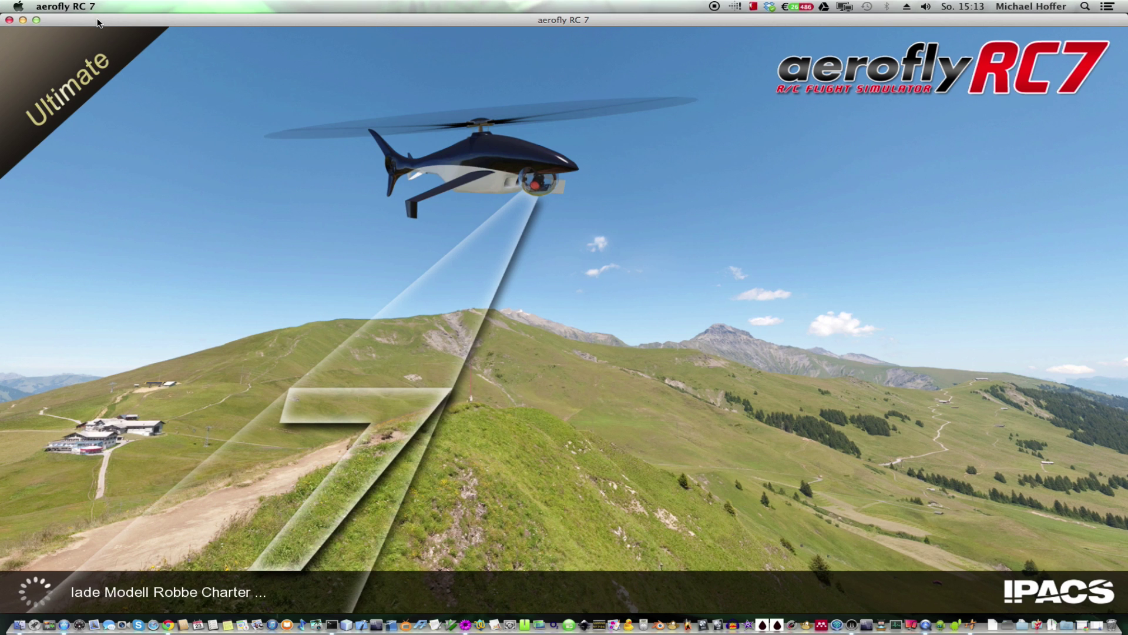
# Step: Dismiss the tip, open Modell > Modell laden, filter to Eigene Modelle and select Robbe Charter
pyautogui.press('Escape')
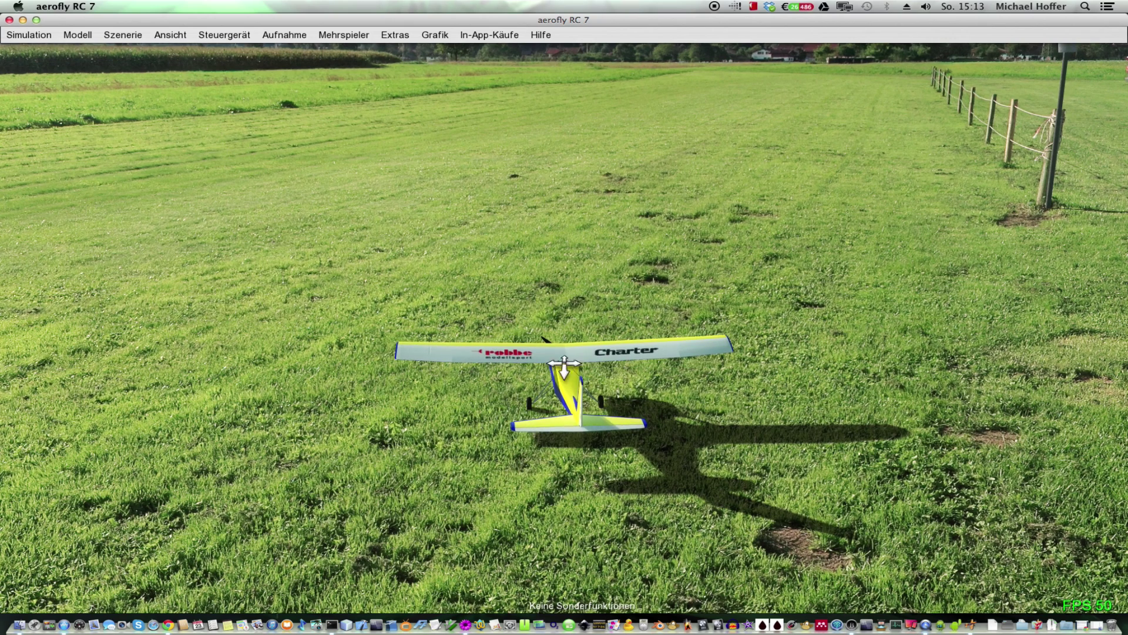
pyautogui.click(78, 36)
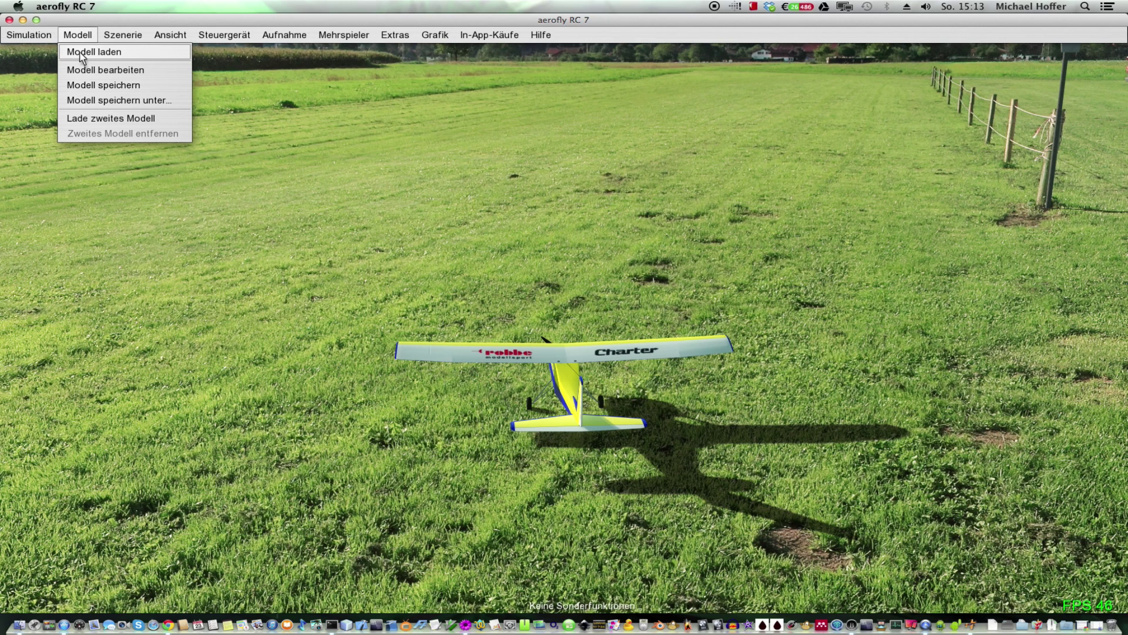
pyautogui.click(82, 53)
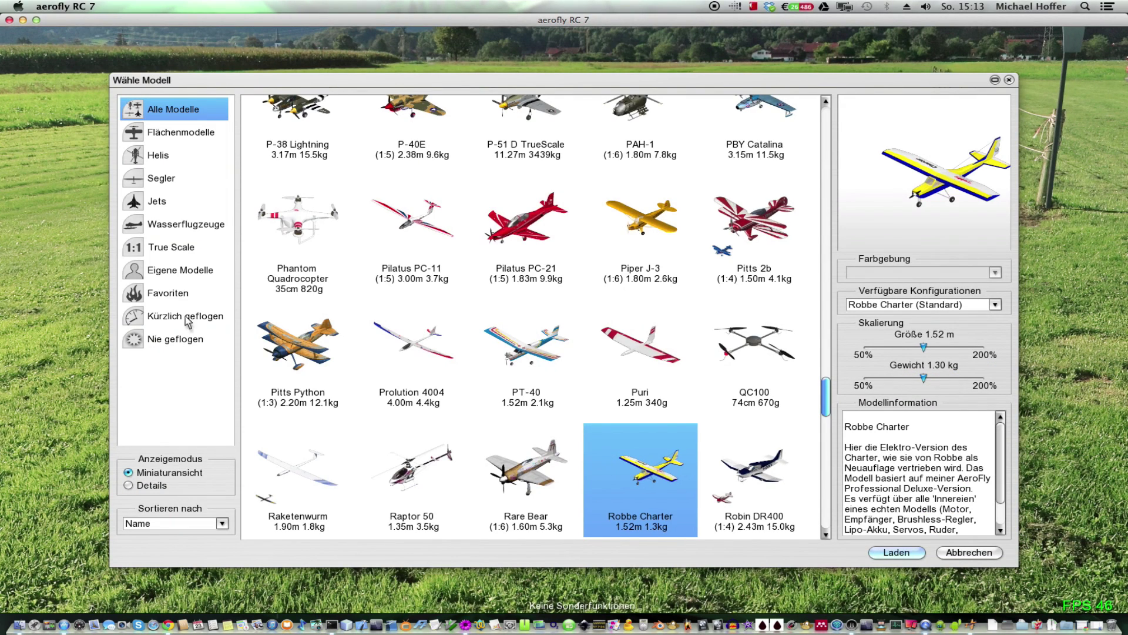
pyautogui.click(191, 271)
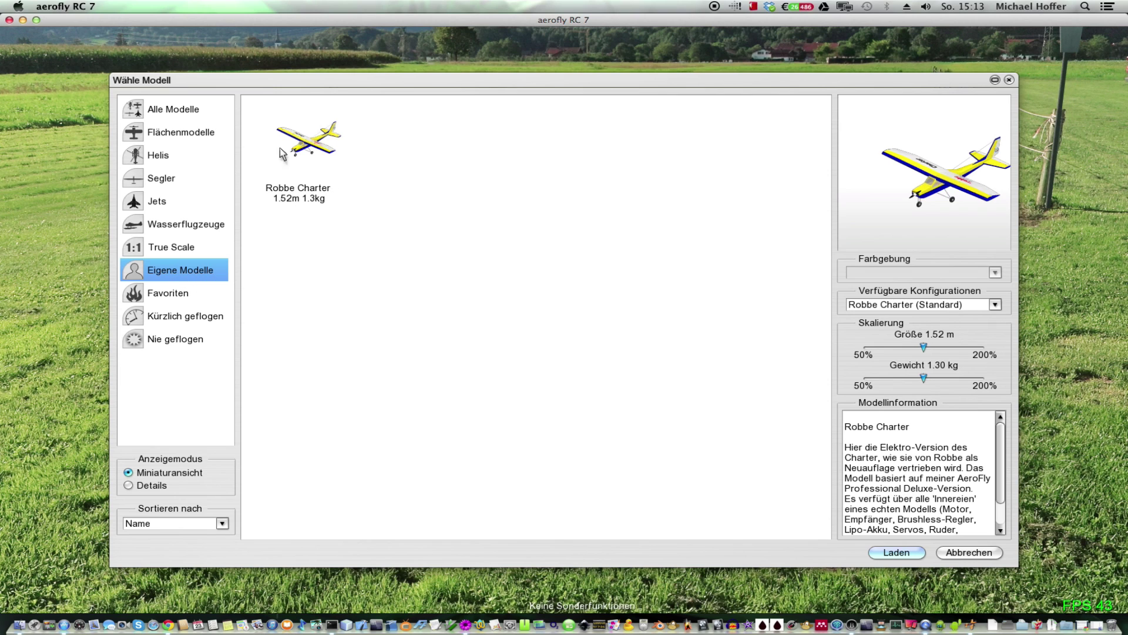
pyautogui.click(309, 187)
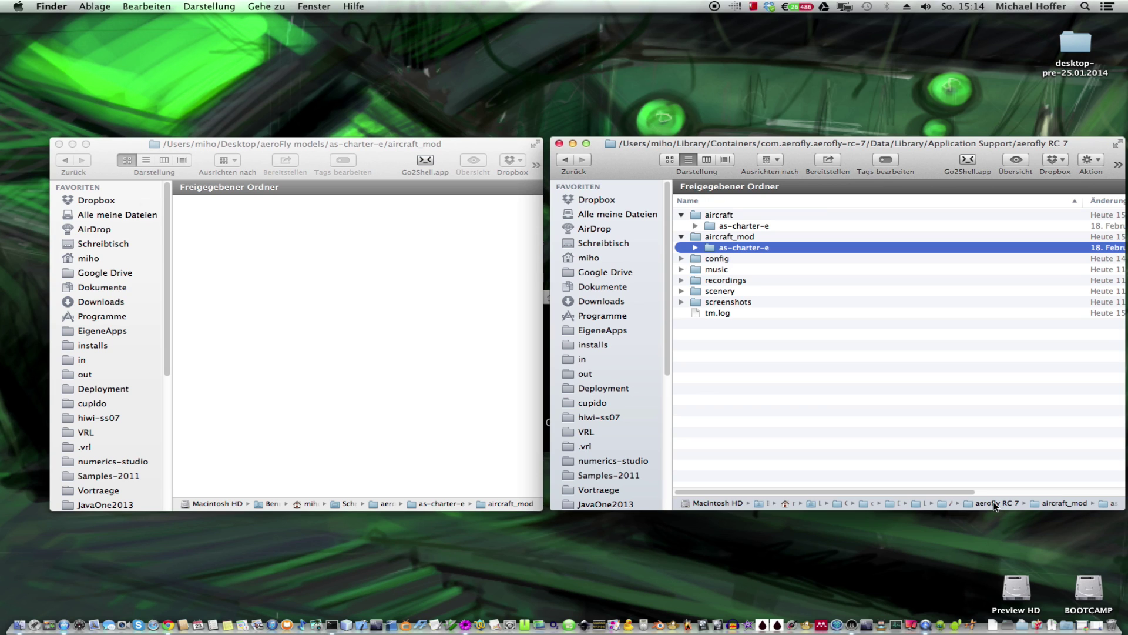
# Step: Create an aerofly RC 7 alias on the desktop from the path bar, then return to the data folder window
pyautogui.moveTo(993, 506); pyautogui.dragTo(785, 64)
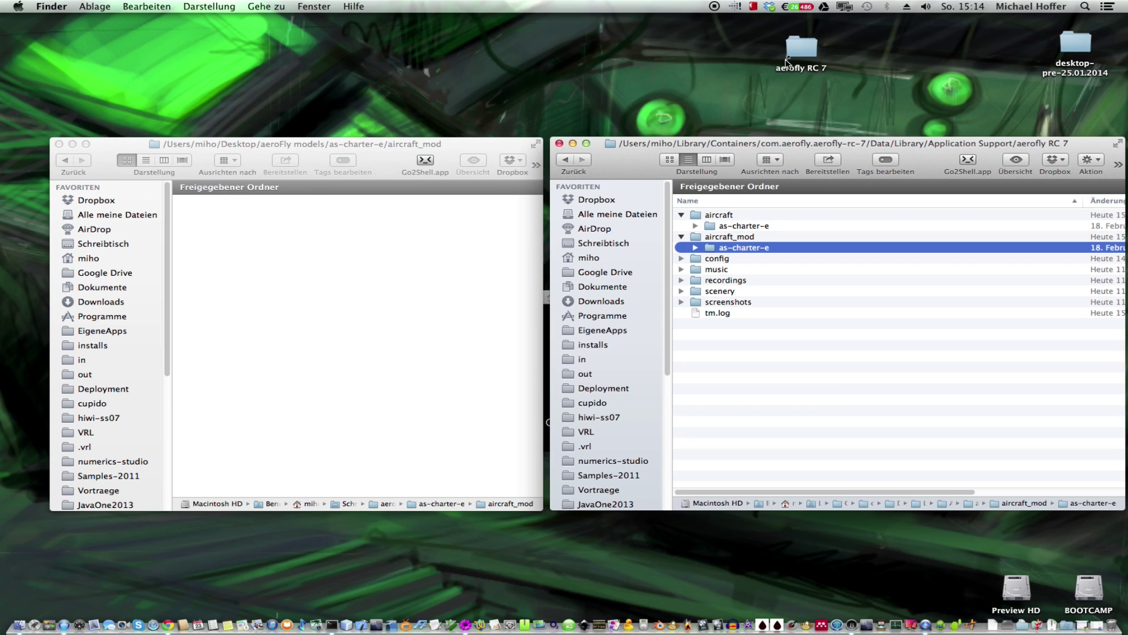
pyautogui.click(791, 44)
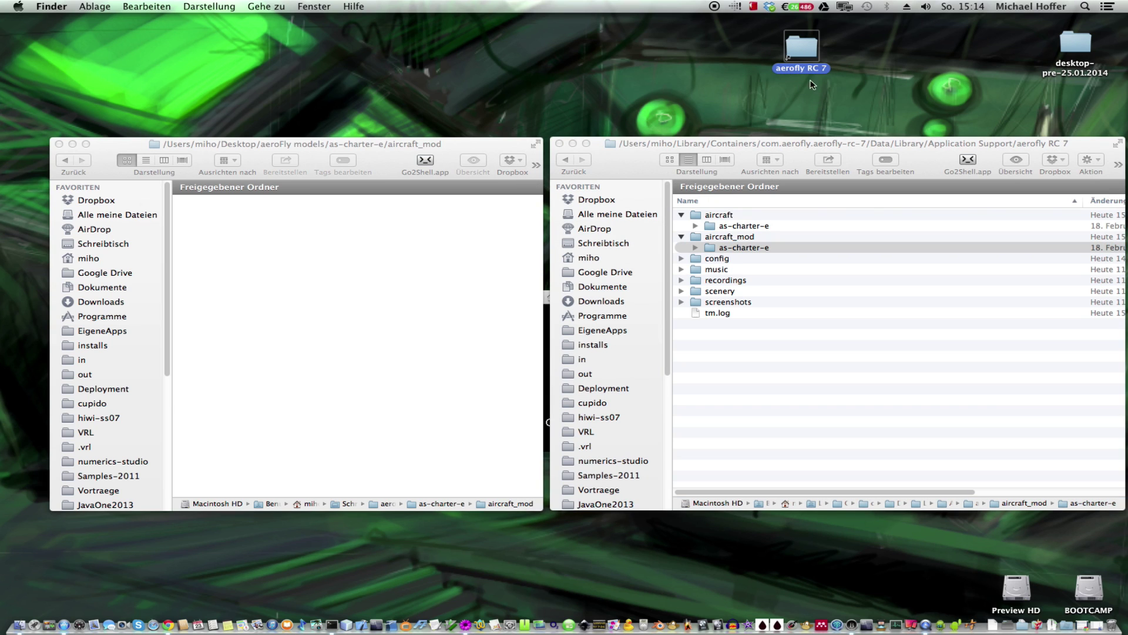
pyautogui.click(818, 106)
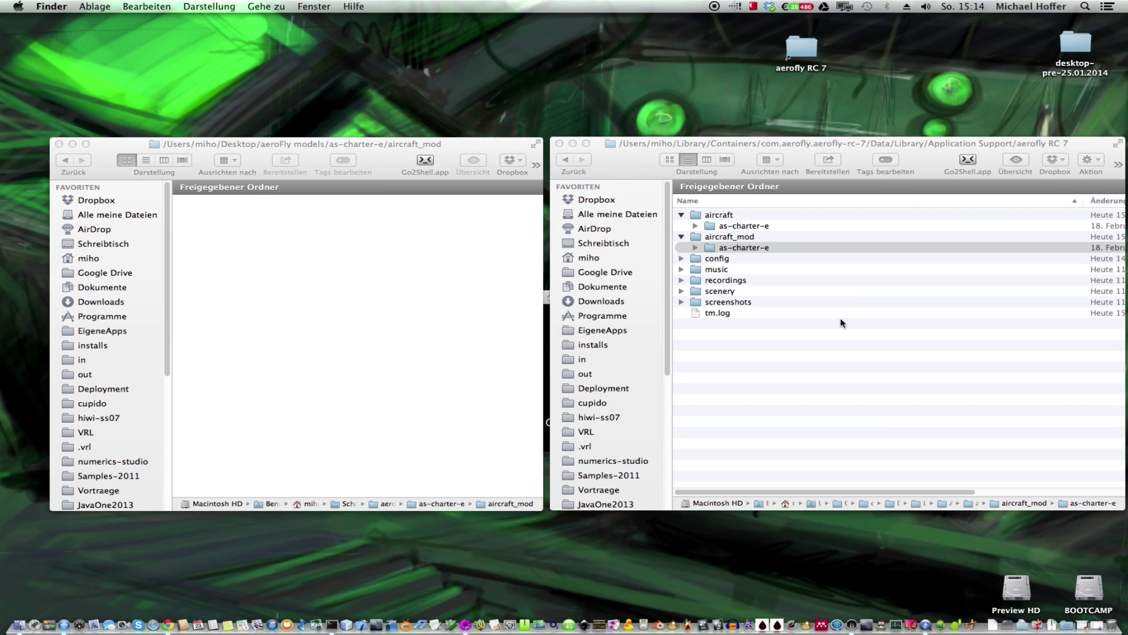
pyautogui.click(629, 158)
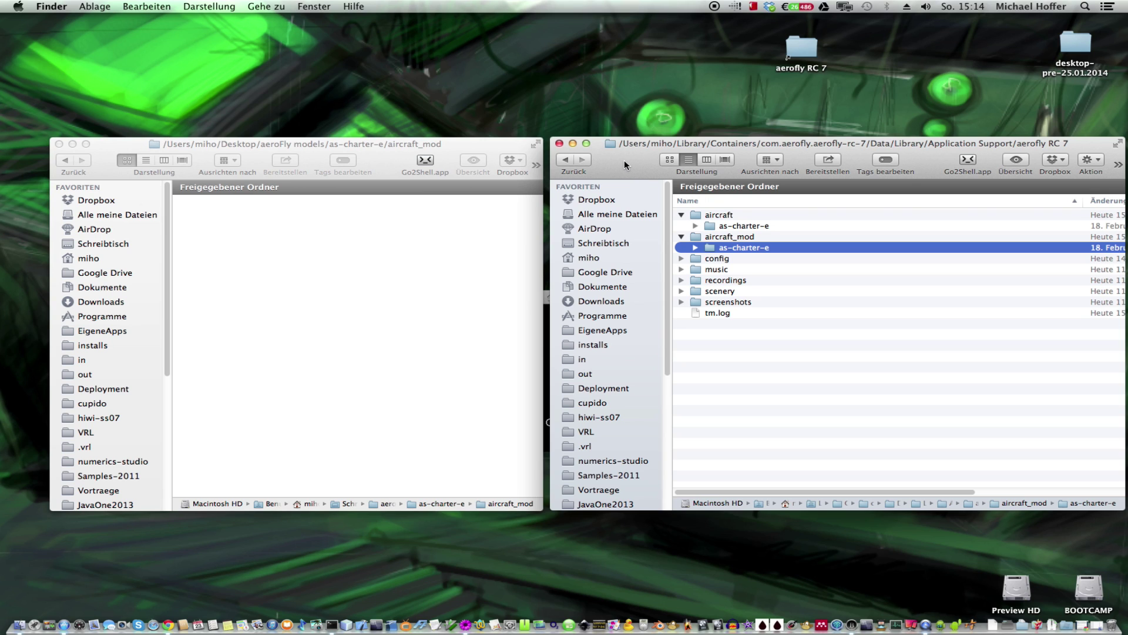
pyautogui.click(657, 91)
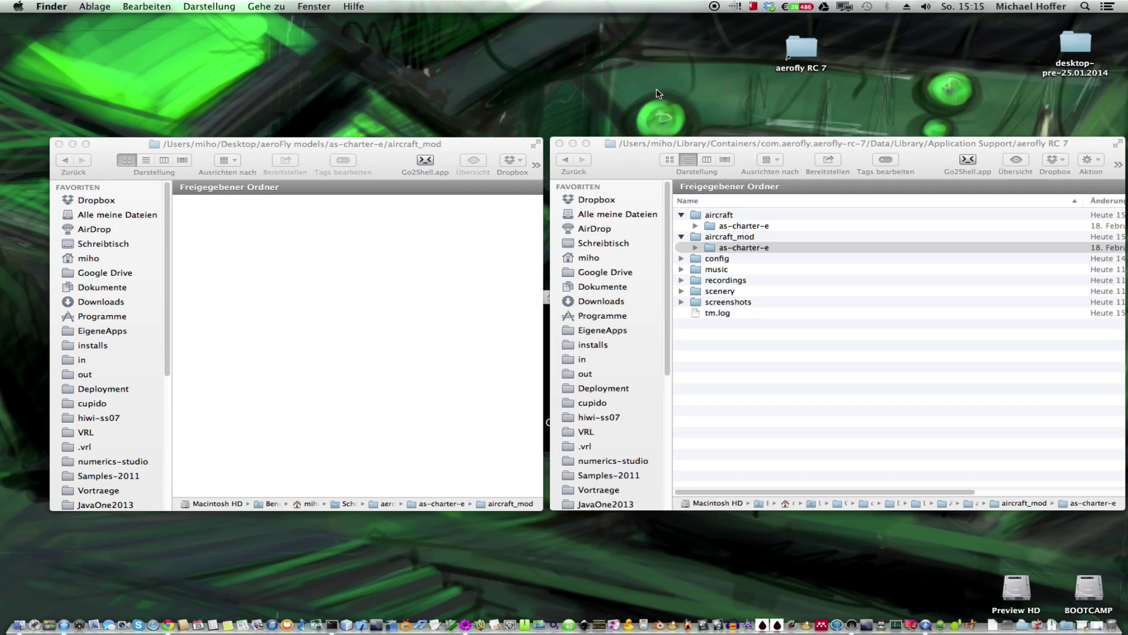